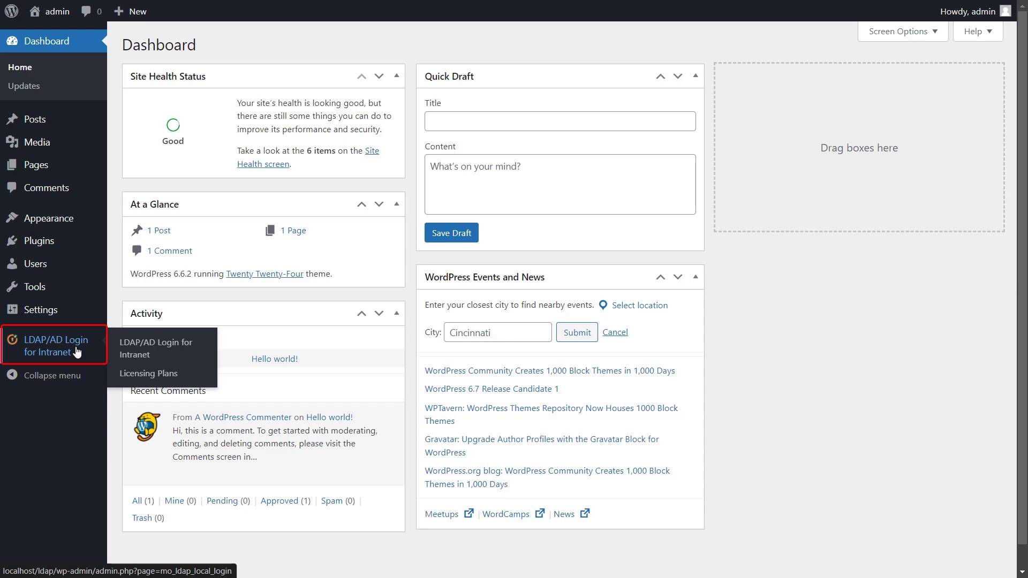
In the LDAP/AD Login plugin, choose Microsoft Active Directory as the directory server over ldap
{"action": "left_click", "coordinate": [77, 352]}
{"action": "left_click", "coordinate": [541, 280]}
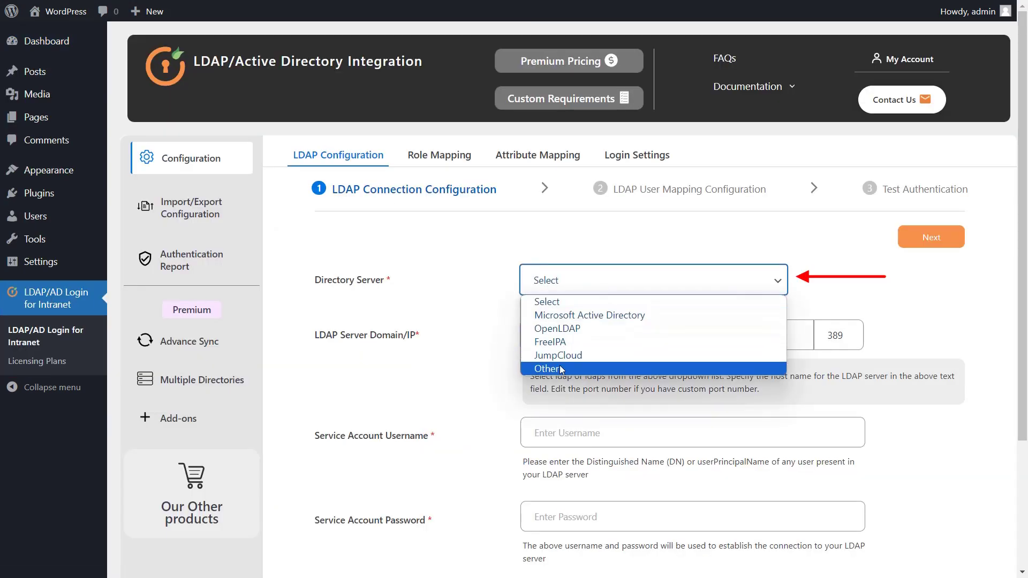
{"action": "left_click", "coordinate": [560, 316]}
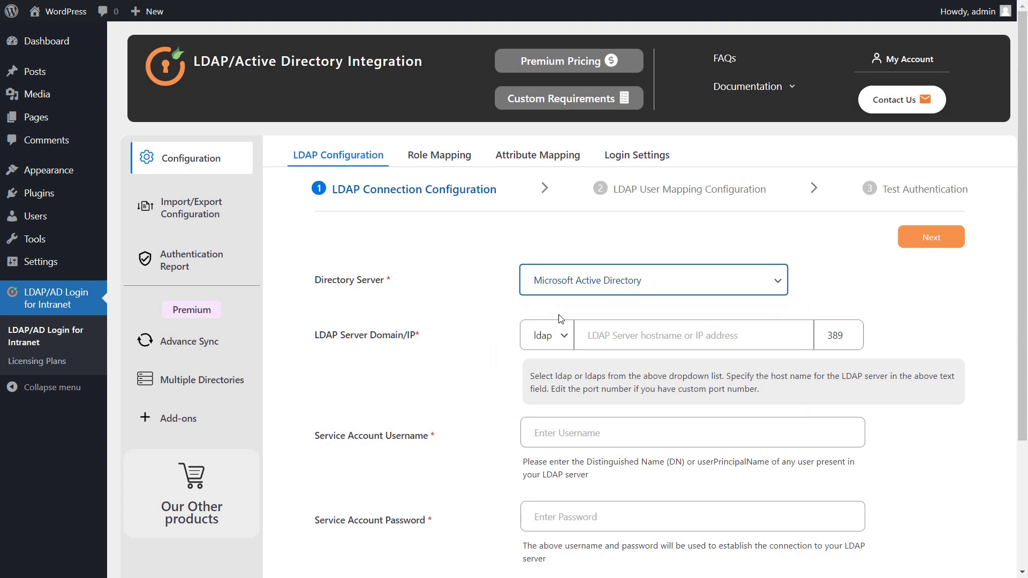
{"action": "left_click", "coordinate": [560, 341]}
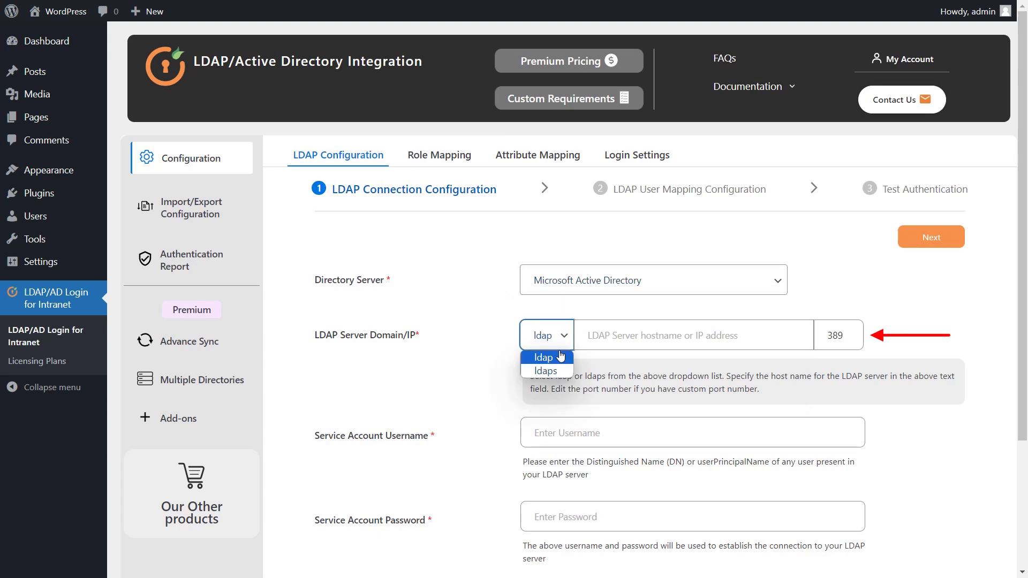
{"action": "left_click", "coordinate": [561, 358]}
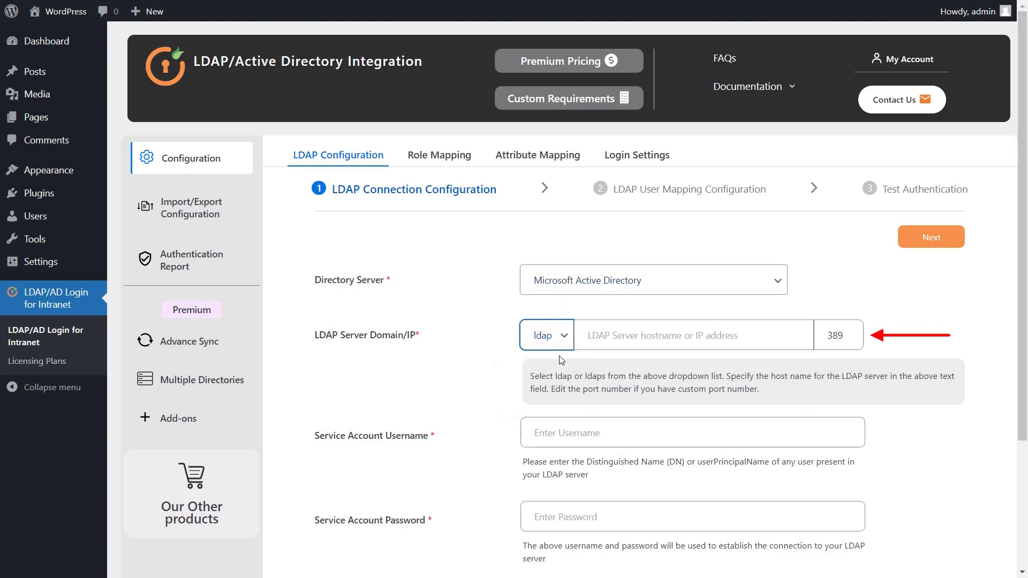
Enter host 10.0.0.14.155.85, the service account email and password, then test and save the connection
{"action": "left_click", "coordinate": [611, 337]}
{"action": "type", "text": "10.0.0.14.155.85"}
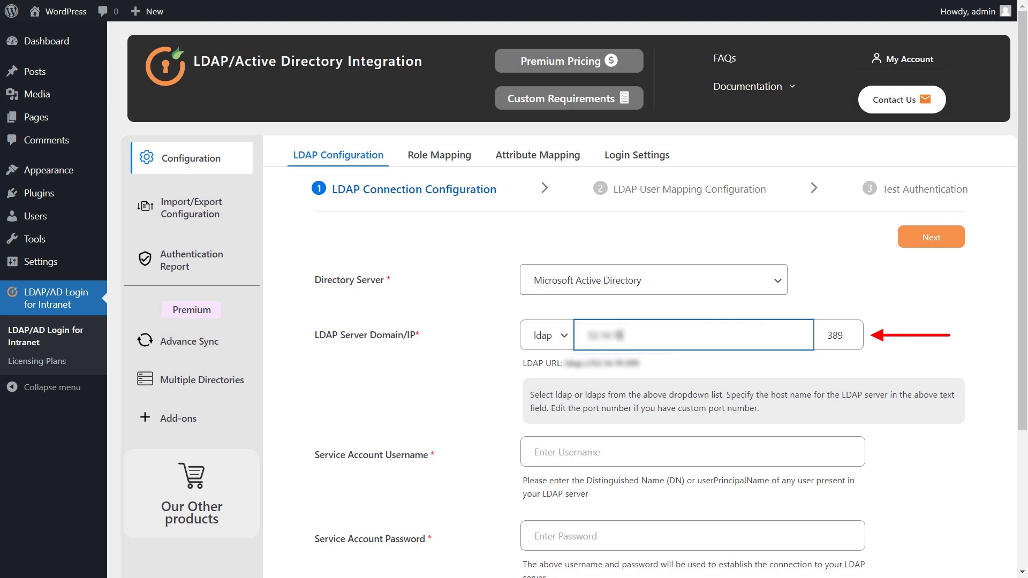
{"action": "left_click", "coordinate": [692, 451]}
{"action": "type", "text": "administrator@domain.com"}
{"action": "scroll", "coordinate": [568, 289], "scroll_direction": "down", "scroll_amount": 4}
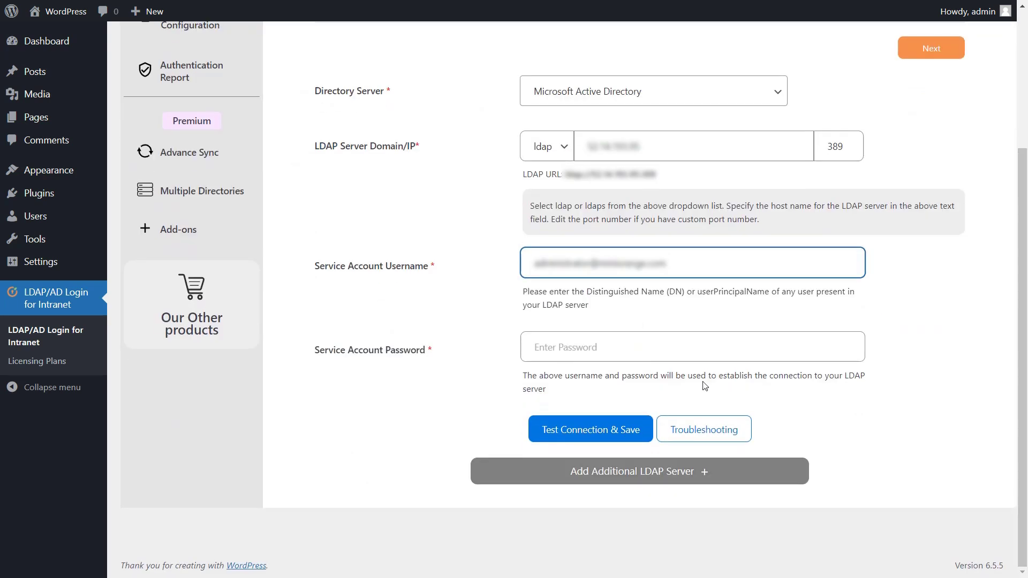
{"action": "left_click", "coordinate": [592, 350]}
{"action": "type", "text": "password12"}
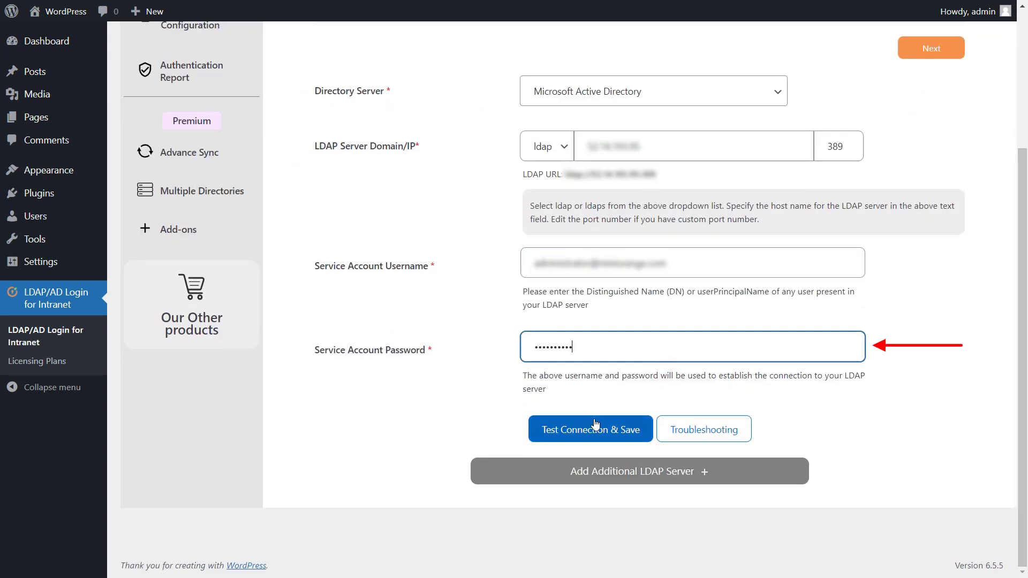
{"action": "left_click", "coordinate": [596, 426]}
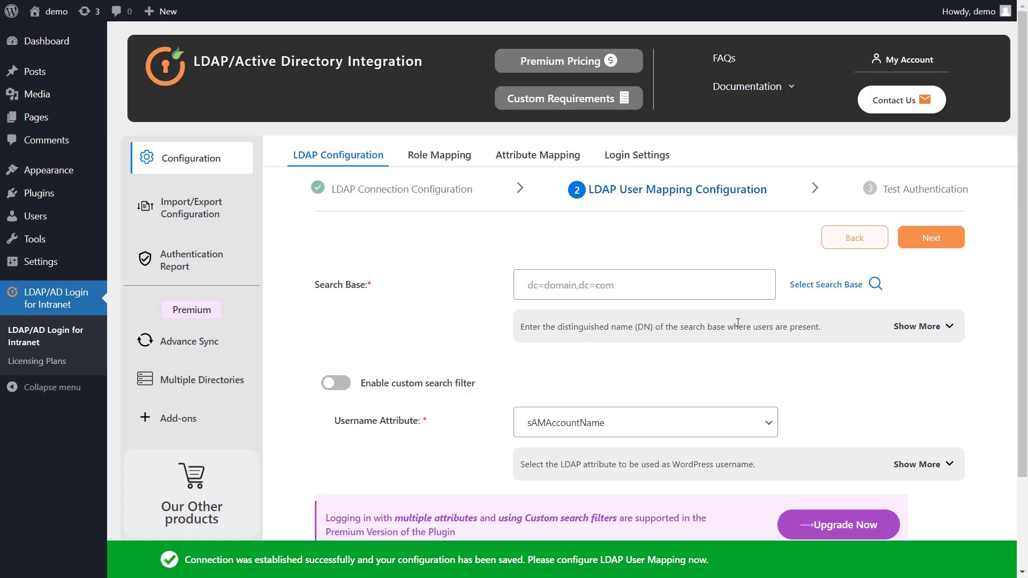
Select ou=ldapou,dc=miniorange,dc=com as the LDAP search base
{"action": "left_click", "coordinate": [815, 289]}
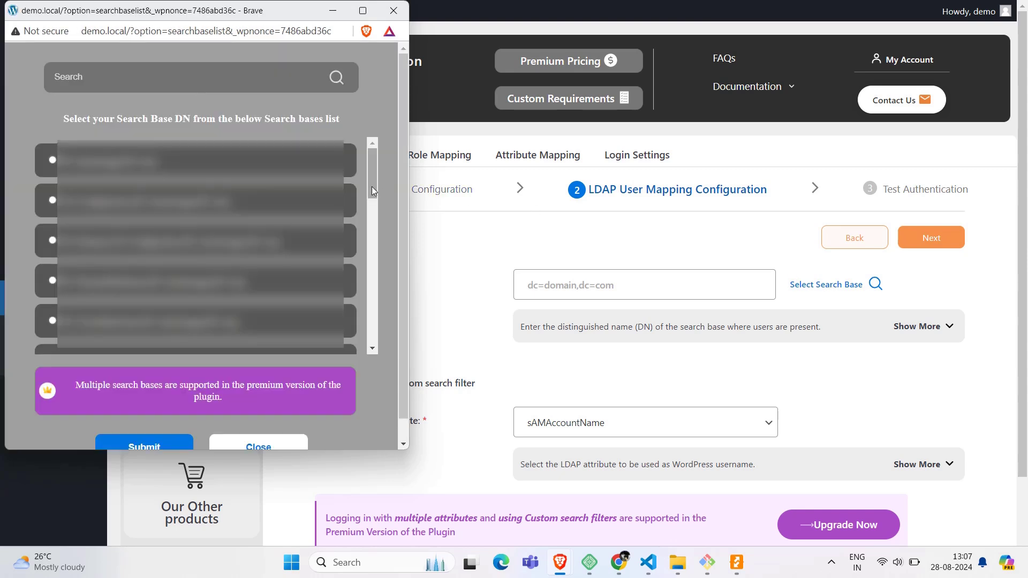
{"action": "left_click_drag", "start_coordinate": [371, 187], "coordinate": [372, 236]}
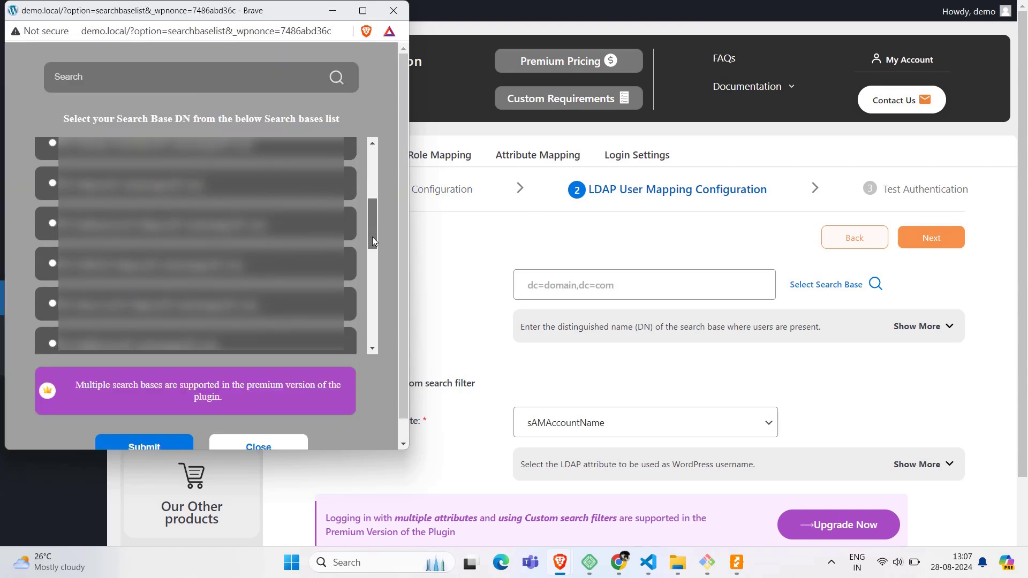
{"action": "left_click", "coordinate": [52, 181]}
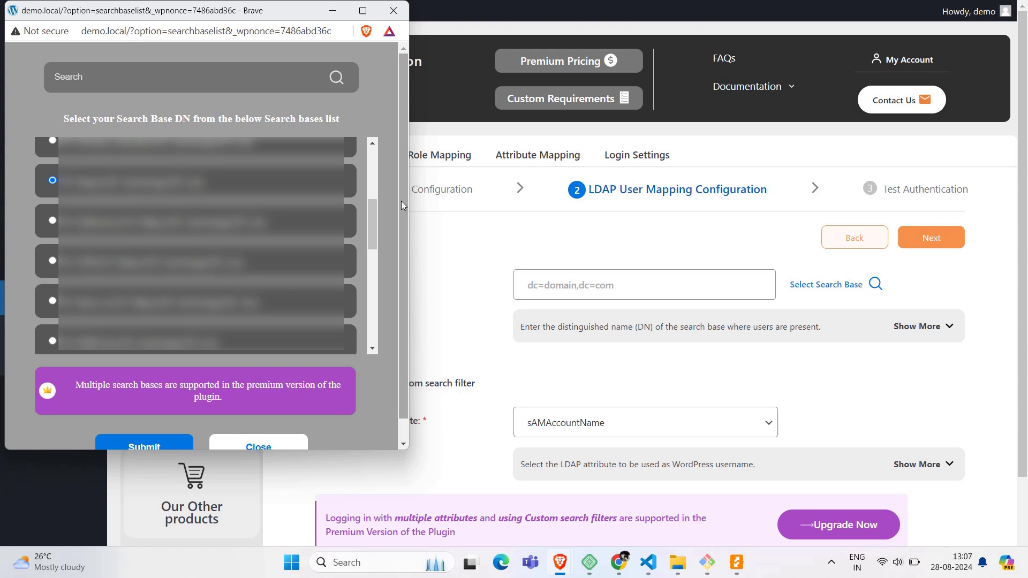
{"action": "left_click_drag", "start_coordinate": [402, 202], "coordinate": [406, 269]}
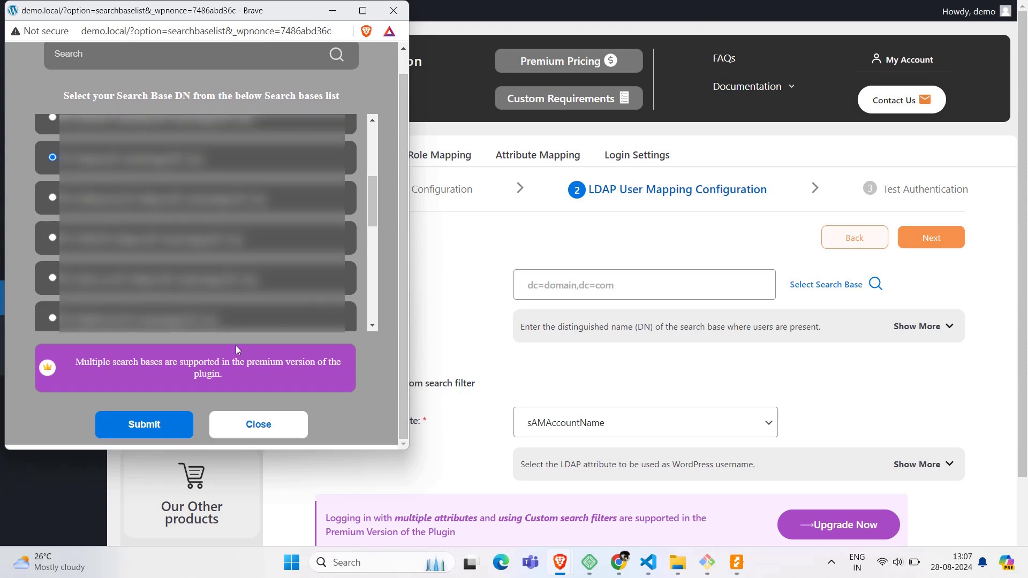
{"action": "left_click", "coordinate": [152, 422]}
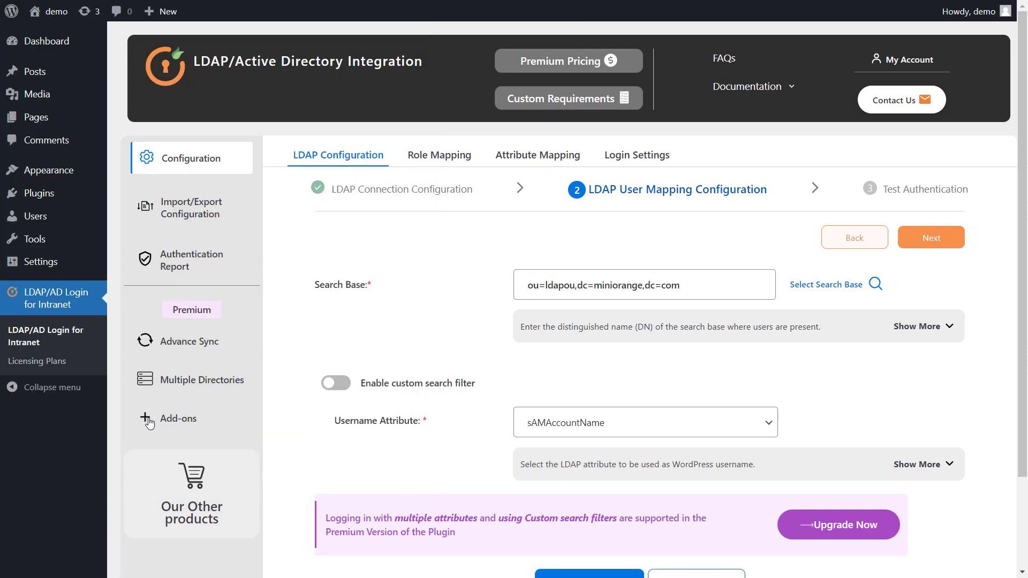
Keep sAMAccountName as the username attribute and save the user mapping
{"action": "left_click", "coordinate": [612, 425]}
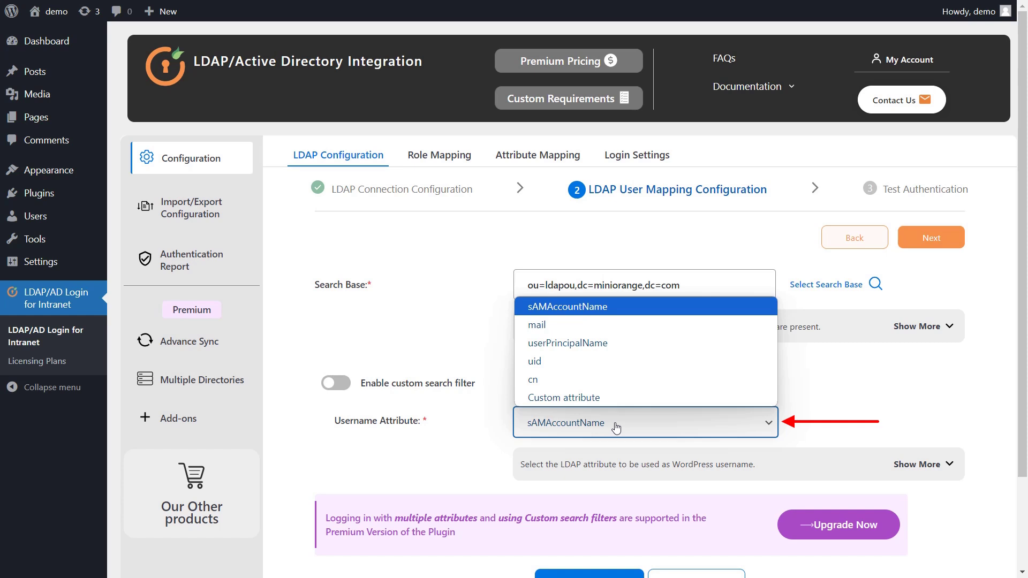
{"action": "left_click", "coordinate": [604, 312]}
{"action": "scroll", "coordinate": [605, 314], "scroll_direction": "down", "scroll_amount": 2}
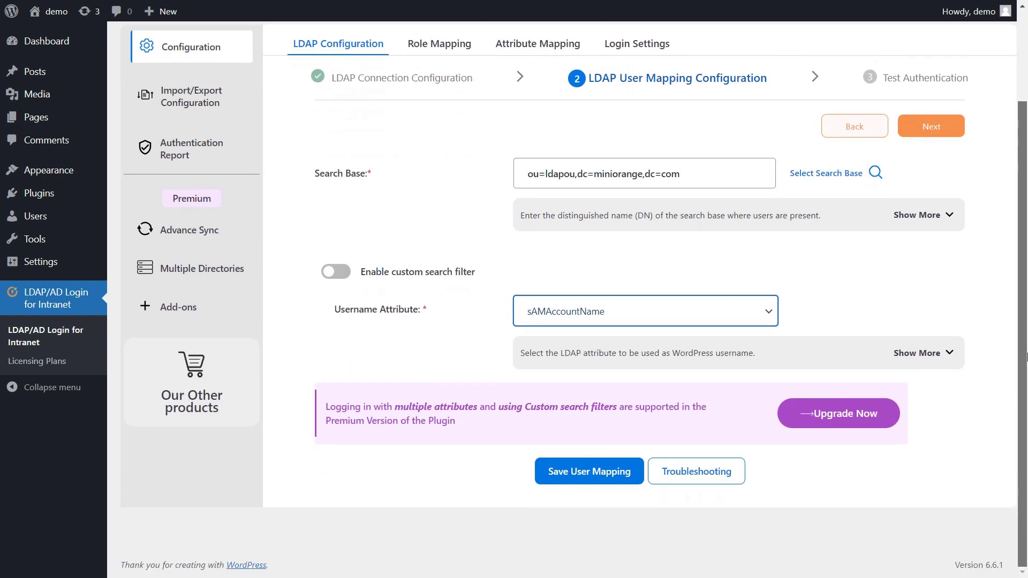
{"action": "left_click", "coordinate": [603, 467]}
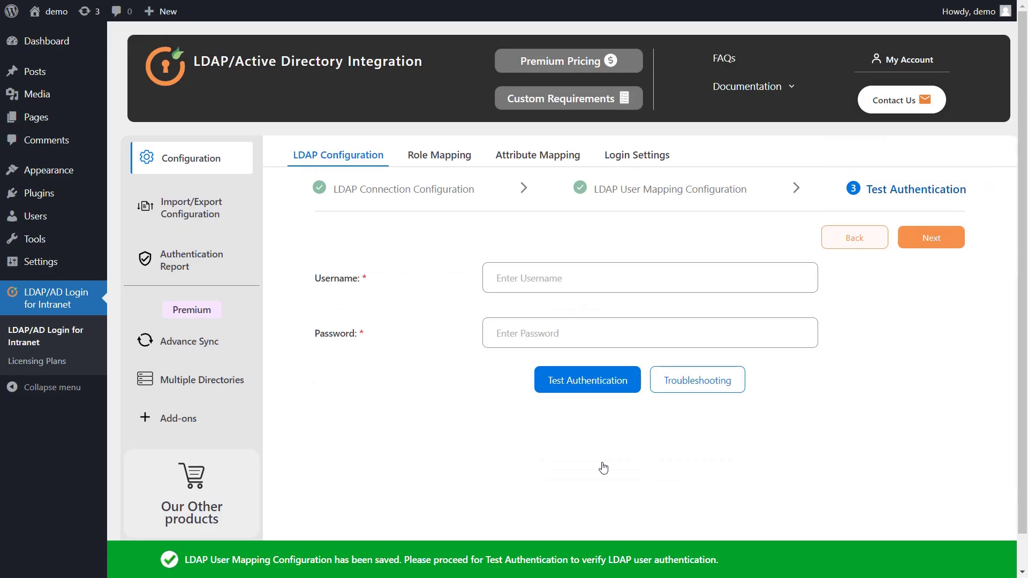
Run a successful authentication test with a test user's LDAP credentials, then continue to Role Mapping
{"action": "left_click", "coordinate": [578, 286]}
{"action": "type", "text": "leo"}
{"action": "left_click", "coordinate": [573, 341]}
{"action": "type", "text": "•••••••••"}
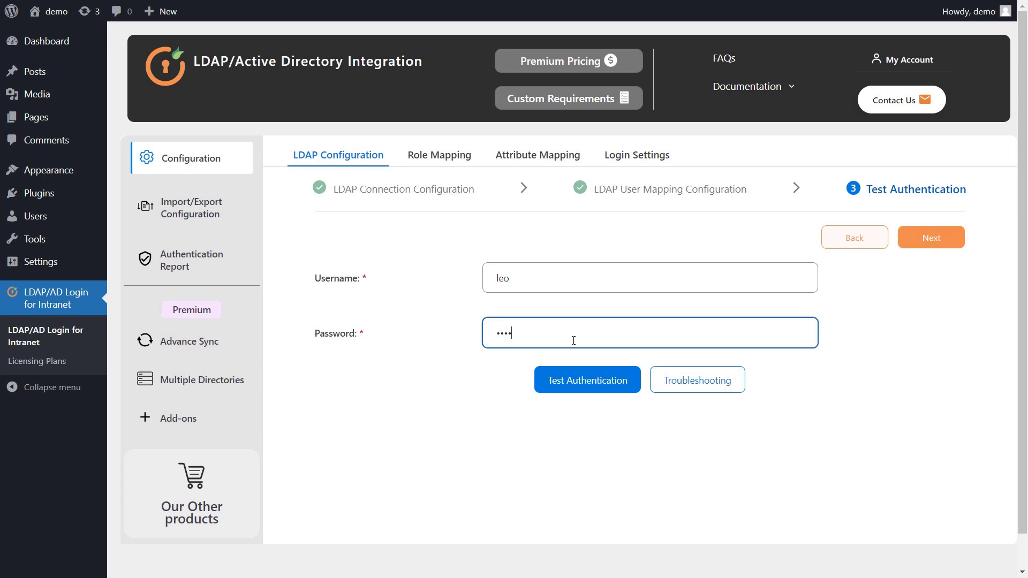
{"action": "left_click", "coordinate": [578, 383]}
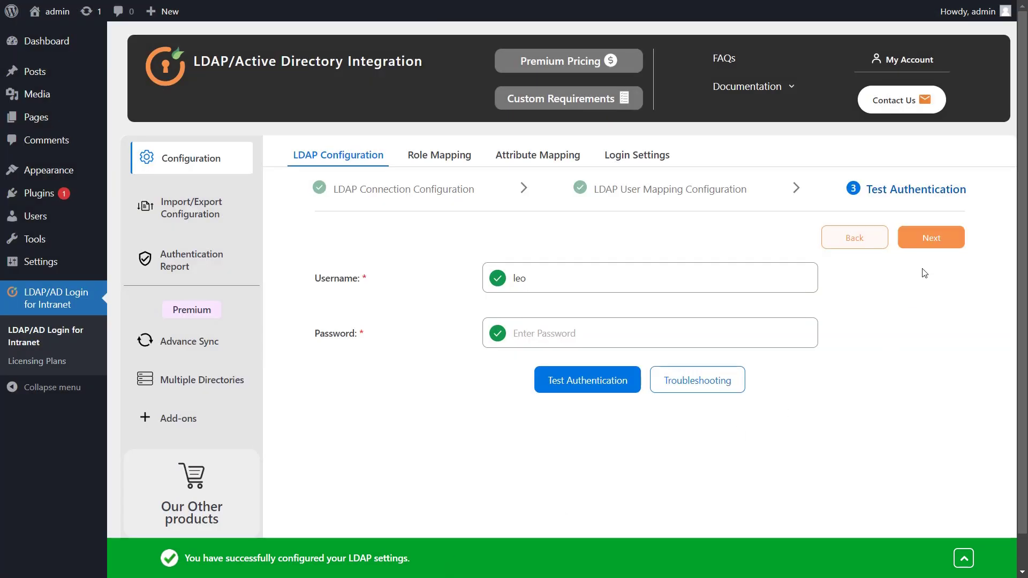
{"action": "left_click", "coordinate": [915, 238]}
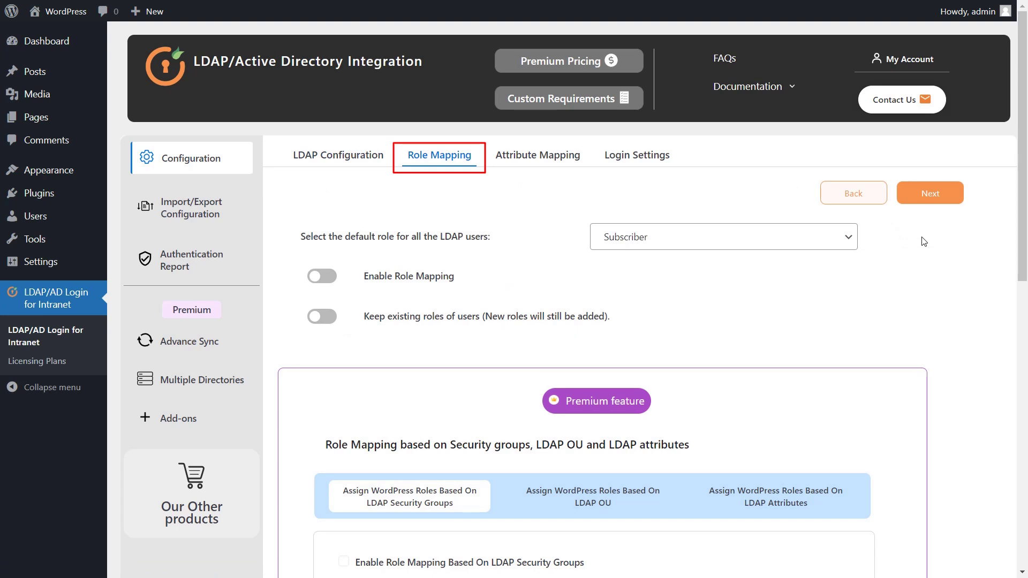
Set Author as the default role, enable role mapping, and keep users' existing roles
{"action": "left_click", "coordinate": [774, 237]}
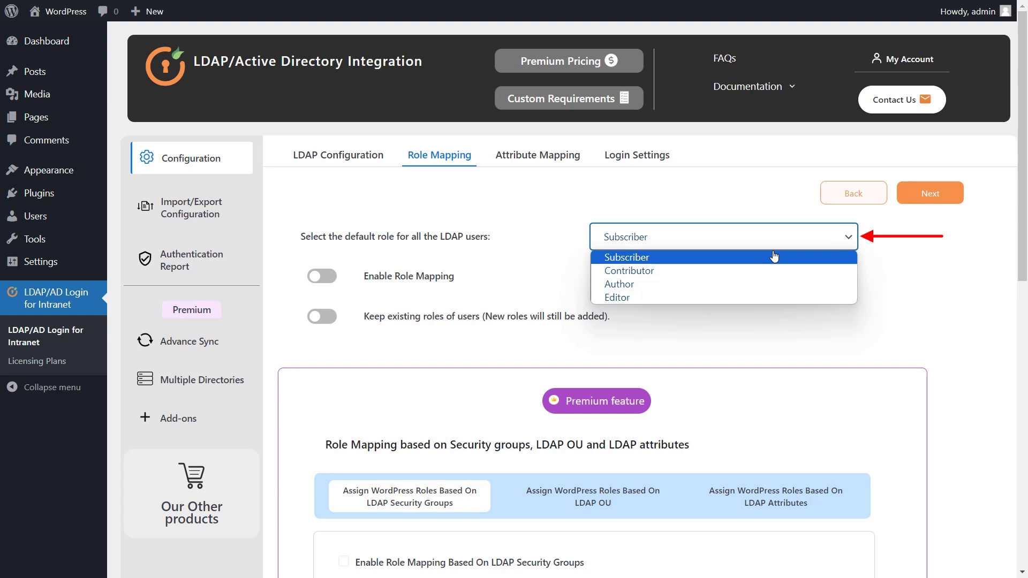
{"action": "left_click", "coordinate": [769, 282]}
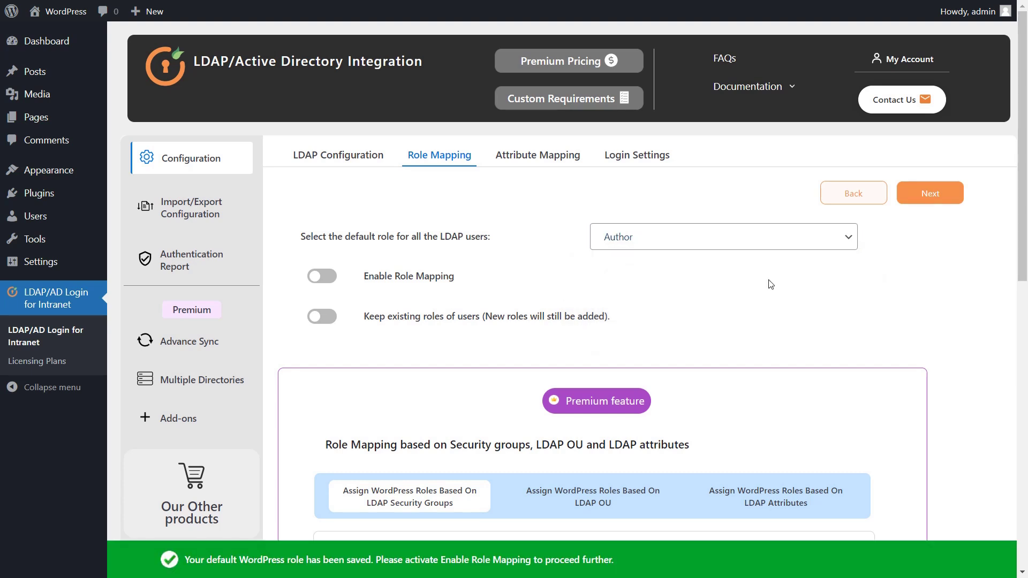
{"action": "left_click", "coordinate": [325, 276]}
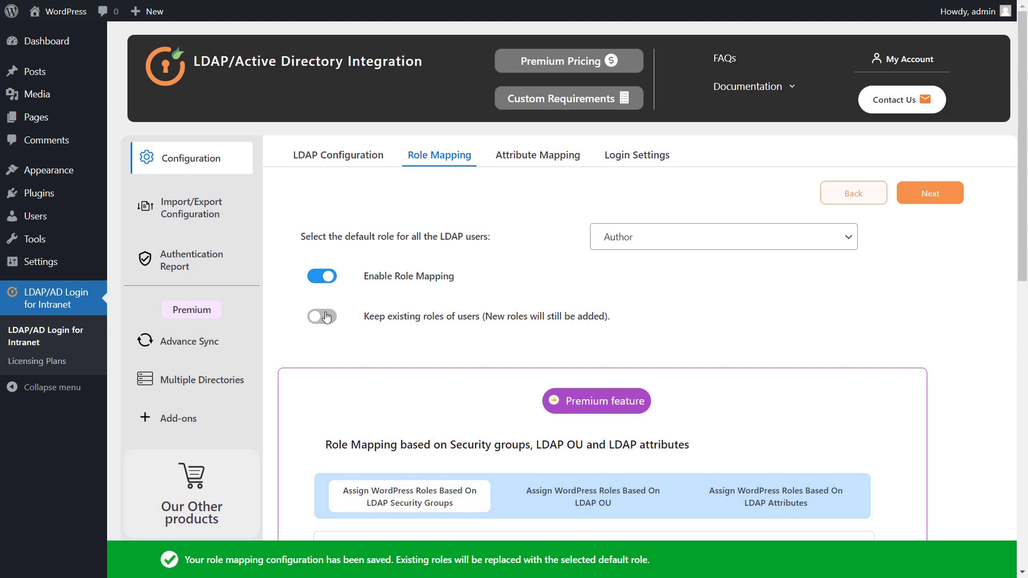
{"action": "left_click", "coordinate": [324, 316]}
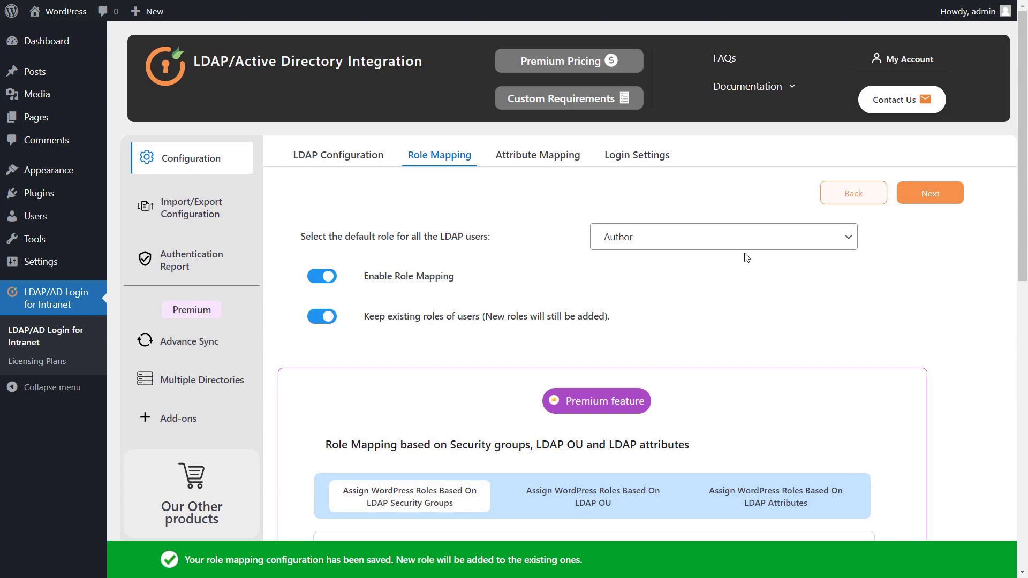
Test the role mapping configuration with a test username, close the result, and continue to Attribute Mapping
{"action": "left_click_drag", "start_coordinate": [1022, 185], "coordinate": [1023, 476]}
{"action": "left_click", "coordinate": [575, 389]}
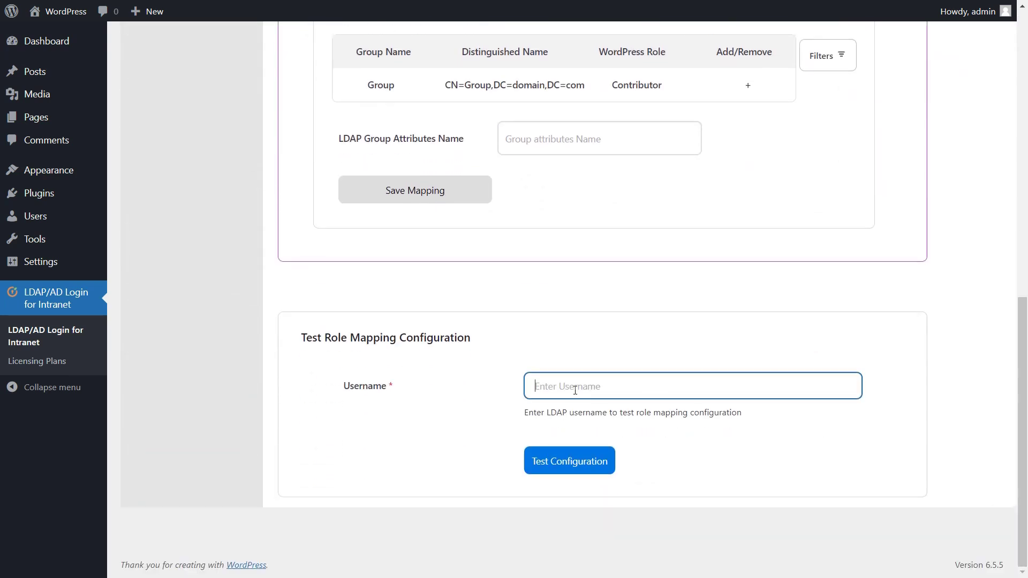
{"action": "type", "text": "leo"}
{"action": "left_click", "coordinate": [573, 473]}
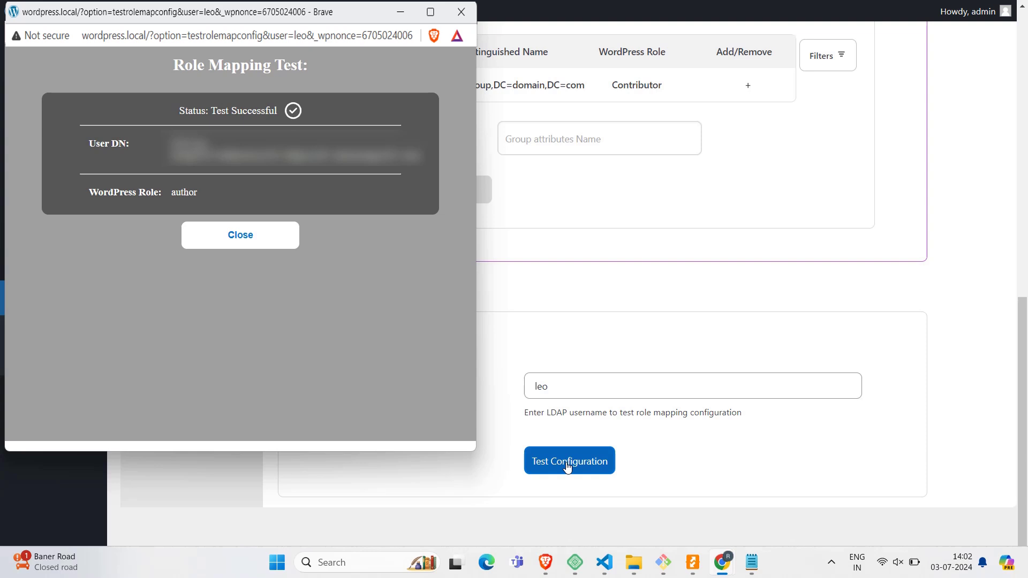
{"action": "left_click", "coordinate": [461, 11]}
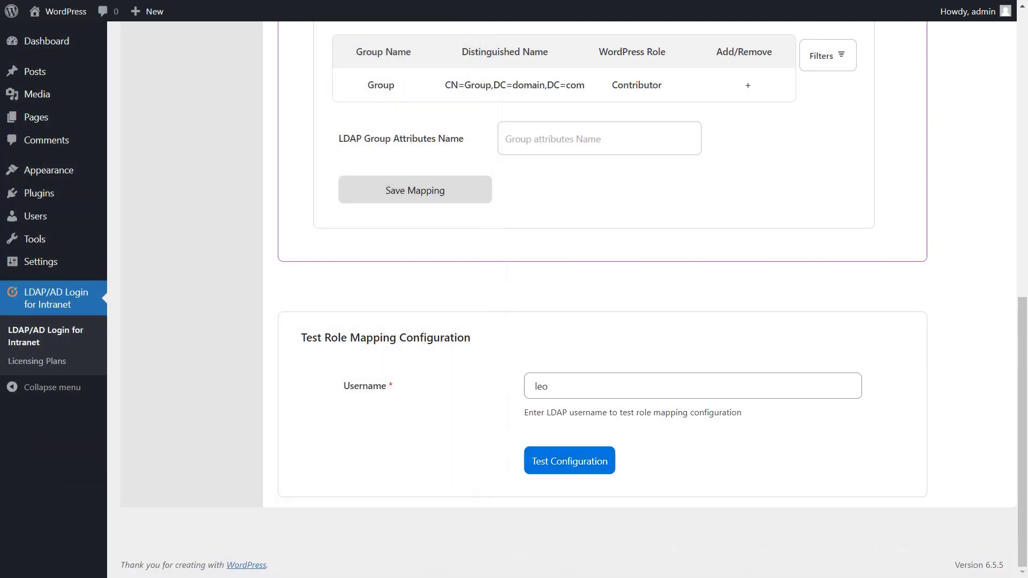
{"action": "left_click_drag", "start_coordinate": [1022, 386], "coordinate": [1015, 95]}
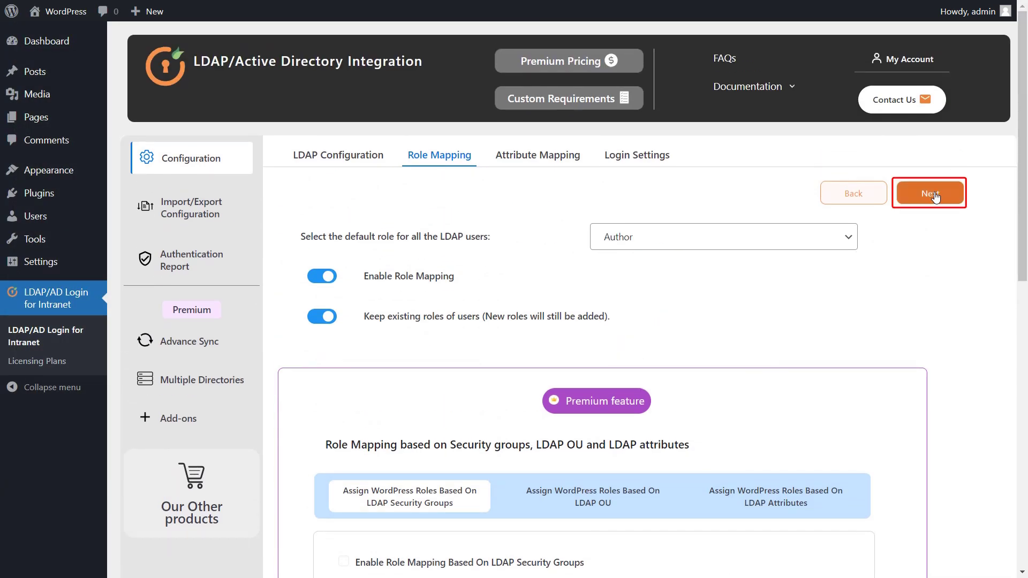
{"action": "left_click", "coordinate": [934, 197]}
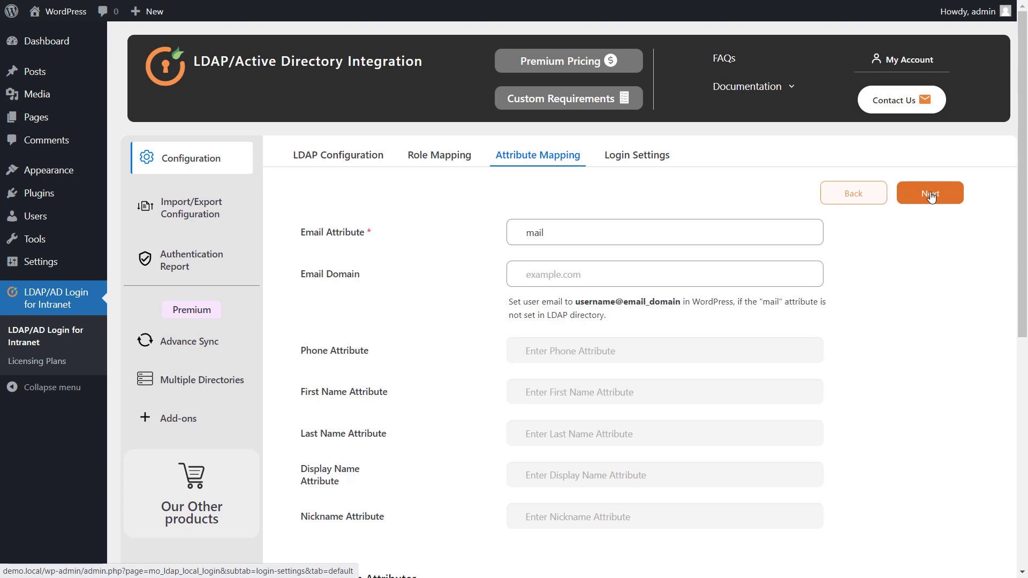
Set the email domain to miniorange.com and save the attribute mapping configuration
{"action": "left_click", "coordinate": [686, 279]}
{"action": "type", "text": "miniorange.com"}
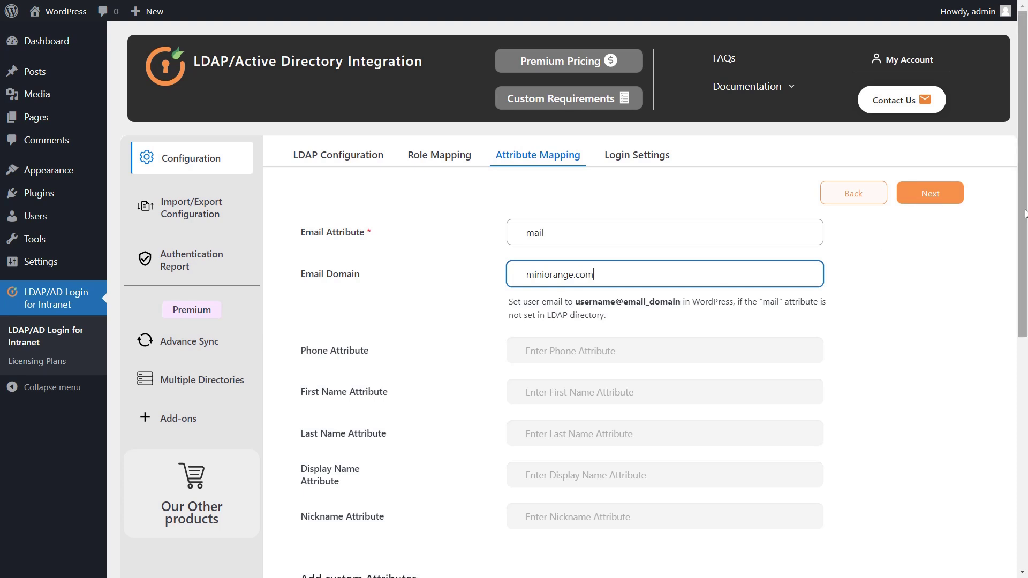
{"action": "scroll", "coordinate": [833, 416], "scroll_direction": "down", "scroll_amount": 5}
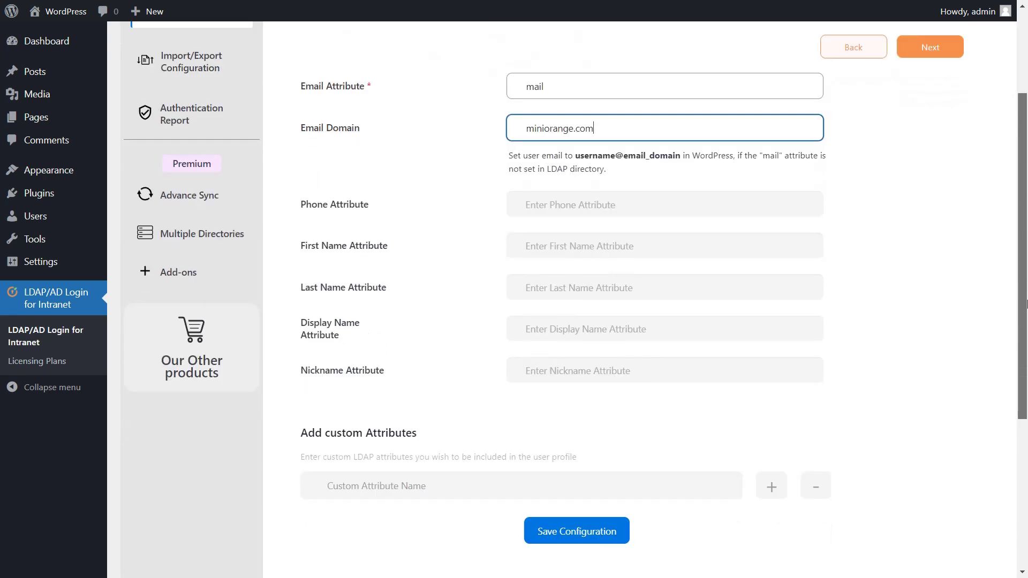
{"action": "left_click", "coordinate": [594, 417]}
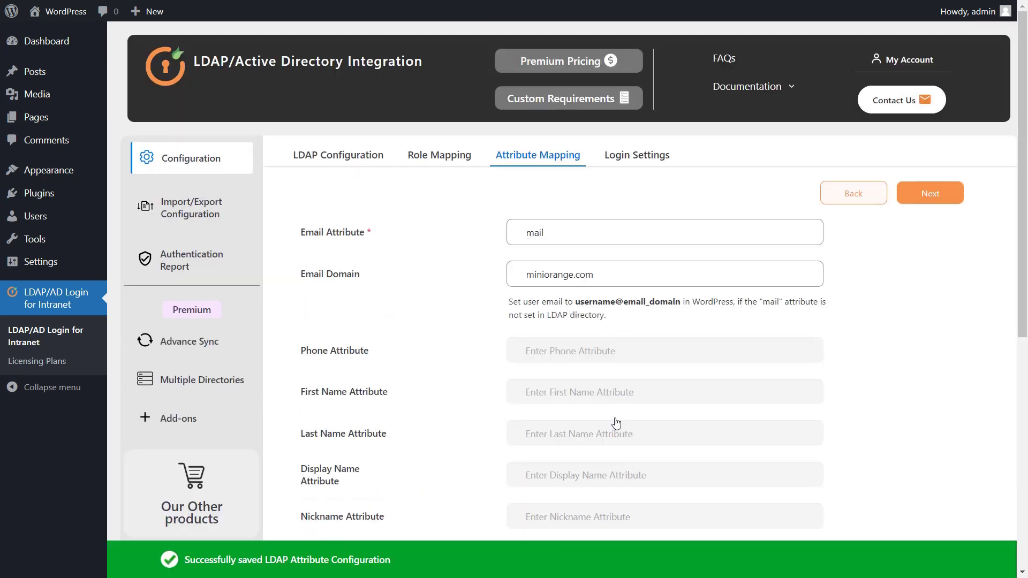
{"action": "left_click_drag", "start_coordinate": [1023, 305], "coordinate": [1025, 547]}
Test the attribute mapping with a test username and close the successful result
{"action": "left_click", "coordinate": [677, 394]}
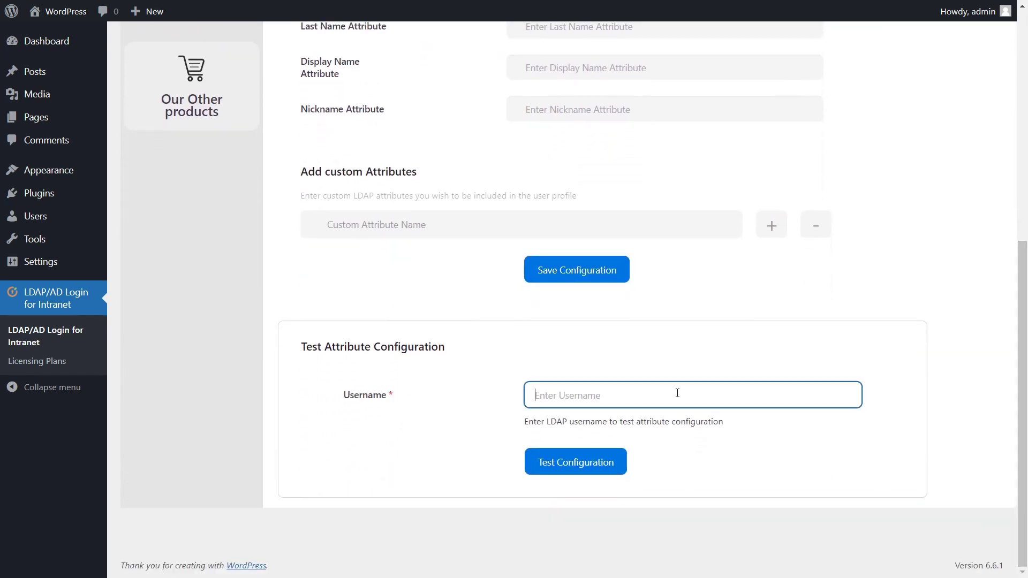
{"action": "type", "text": "leo"}
{"action": "left_click", "coordinate": [595, 463]}
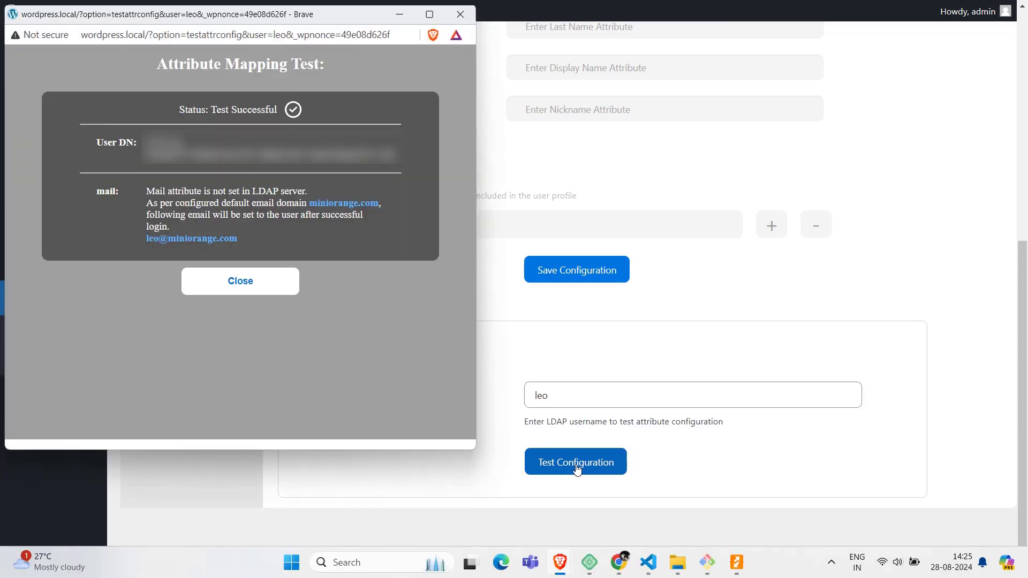
{"action": "left_click", "coordinate": [262, 282]}
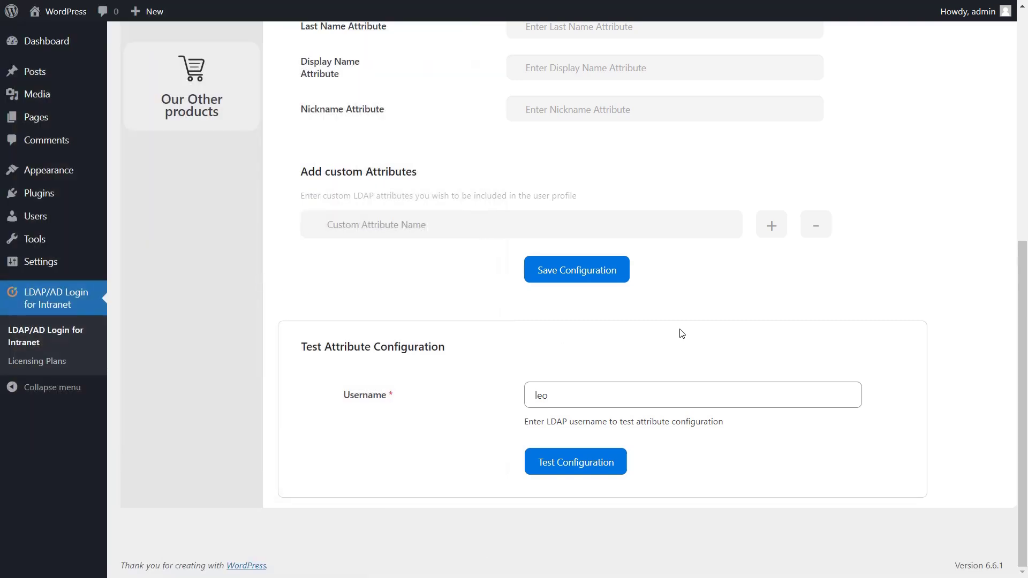
{"action": "left_click_drag", "start_coordinate": [1020, 306], "coordinate": [1023, 179]}
{"action": "scroll", "coordinate": [948, 168], "scroll_direction": "up", "scroll_amount": 4}
On Login Settings, switch on the Enable Login Using LDAP toggle
{"action": "left_click", "coordinate": [936, 197]}
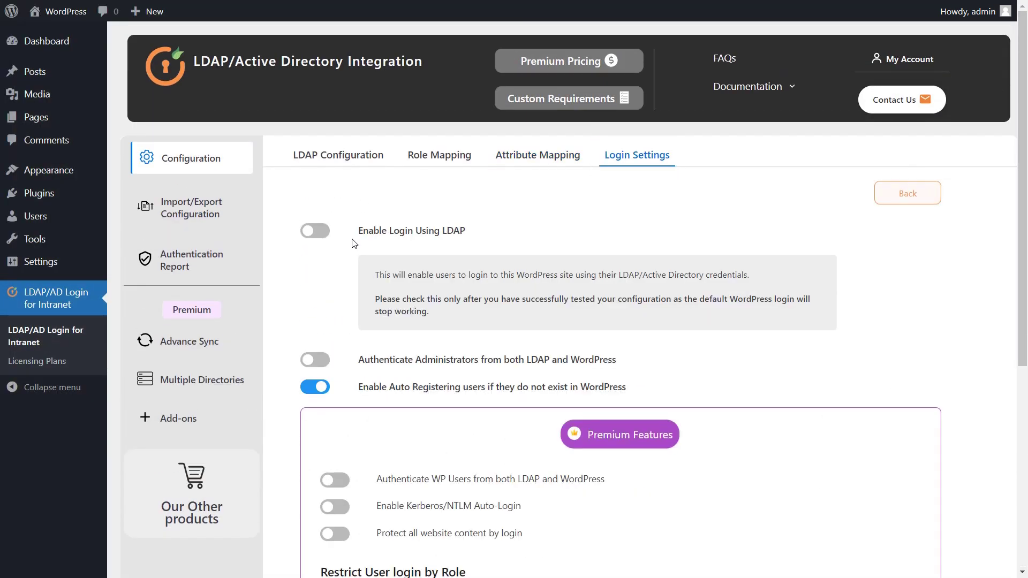
{"action": "left_click", "coordinate": [314, 231]}
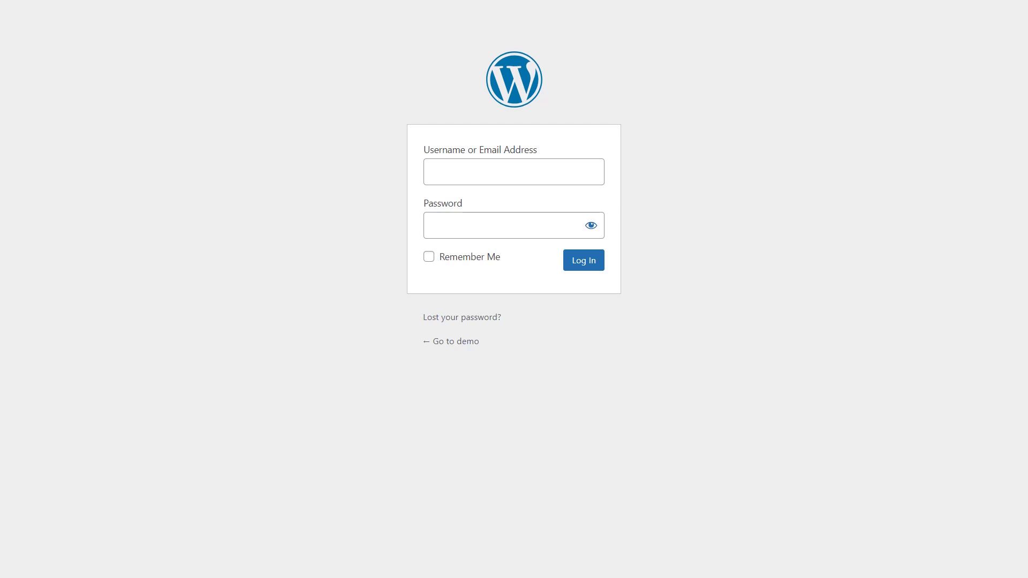
Log in on the WordPress login page with the LDAP test user's username and password
{"action": "left_click", "coordinate": [489, 170]}
{"action": "type", "text": "leo"}
{"action": "left_click", "coordinate": [481, 229]}
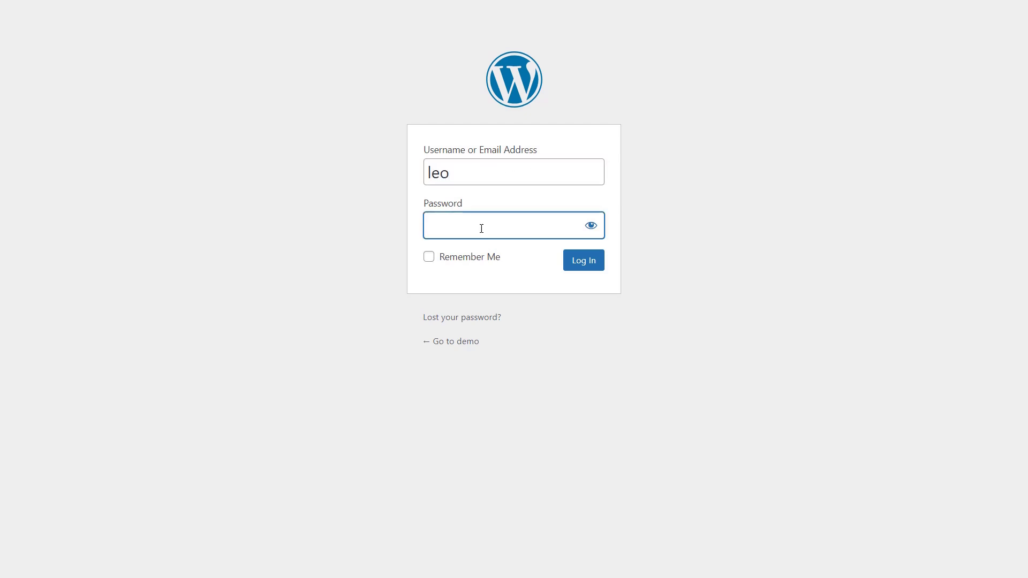
{"action": "type", "text": "*********"}
{"action": "left_click", "coordinate": [576, 259]}
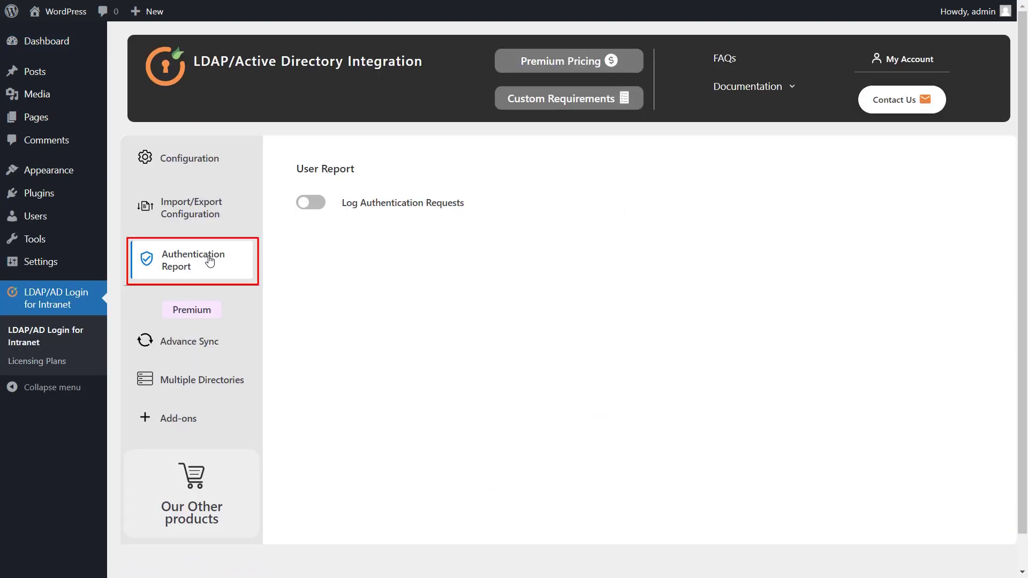
Switch on the Log Authentication Requests toggle in the Authentication Report
{"action": "left_click", "coordinate": [317, 207]}
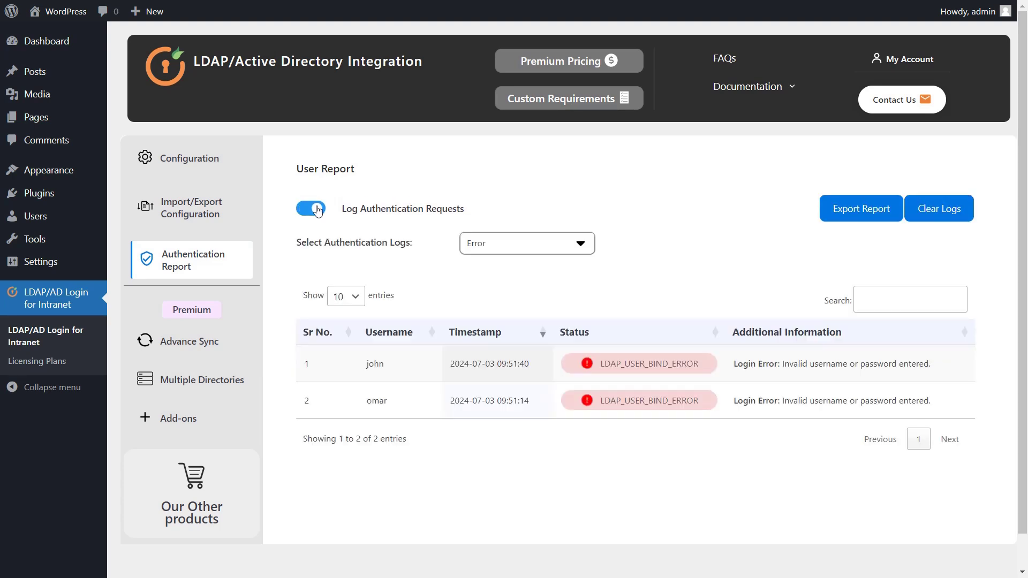